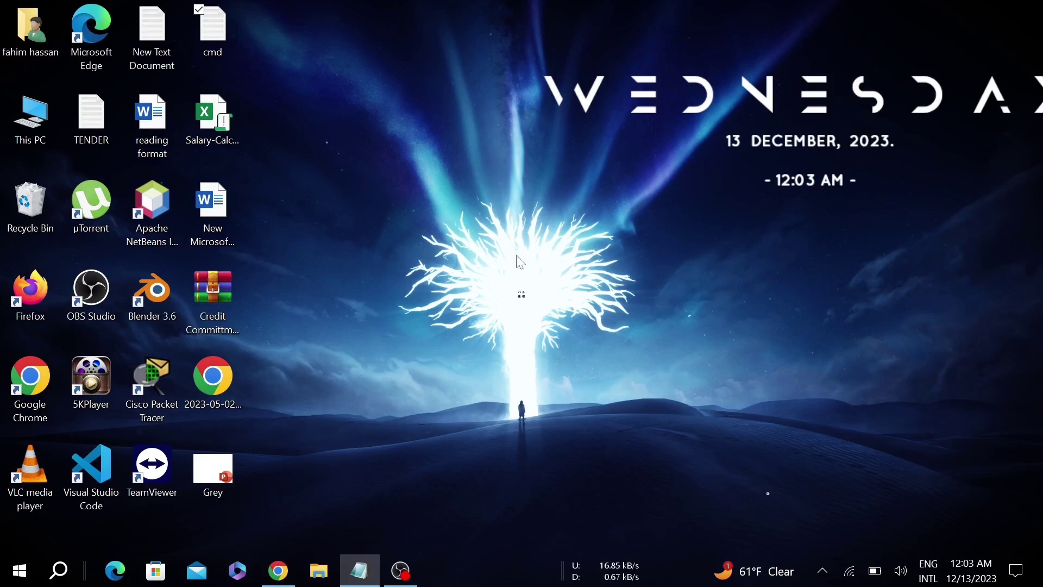
- Launch services.msc from the Run dialog to open the Services console
left_click(59, 571)
type("run")
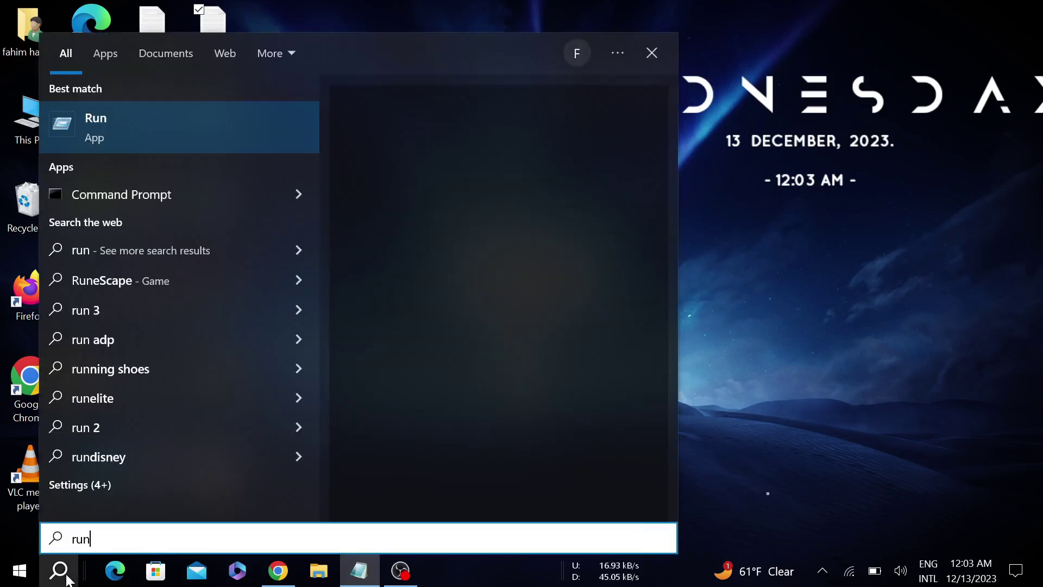
left_click(166, 121)
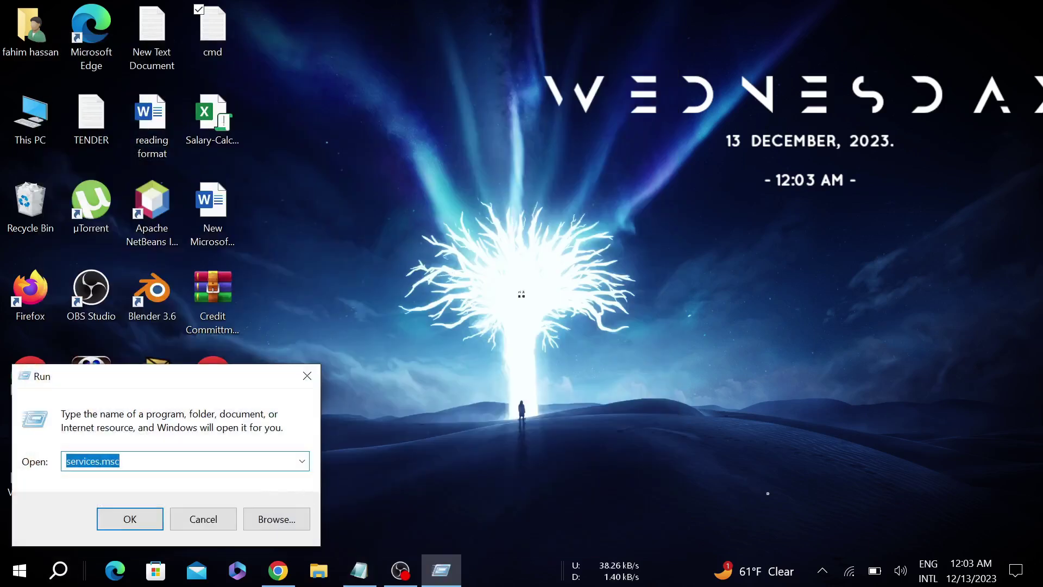
key("BackSpace")
type("ser")
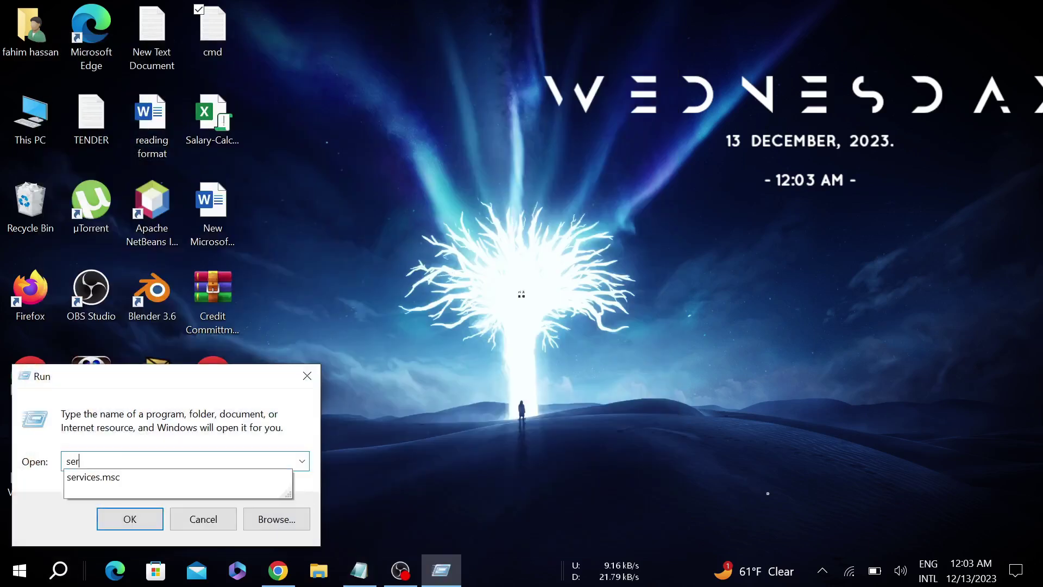
type("vices.msc")
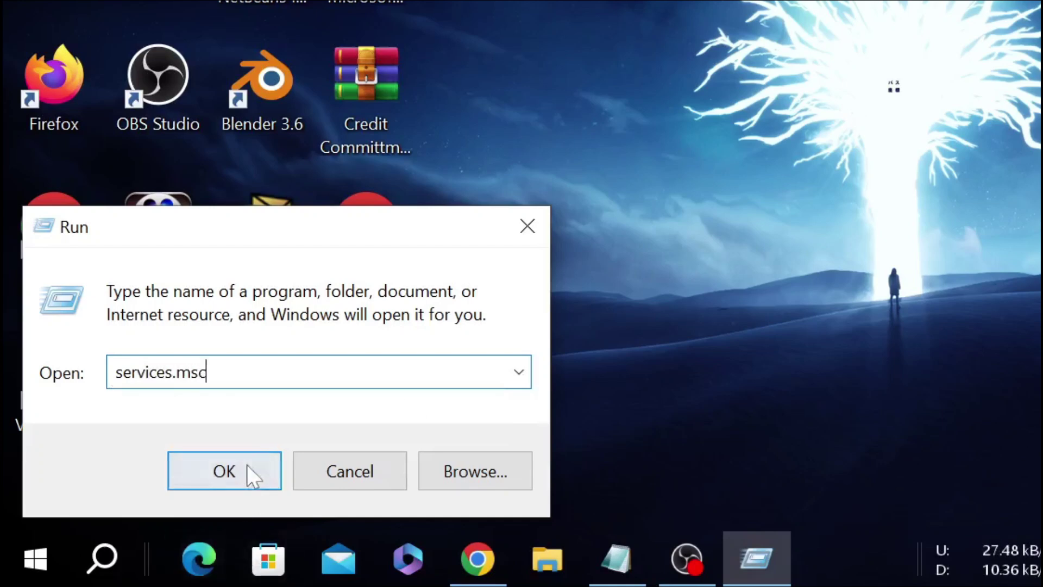
left_click(247, 464)
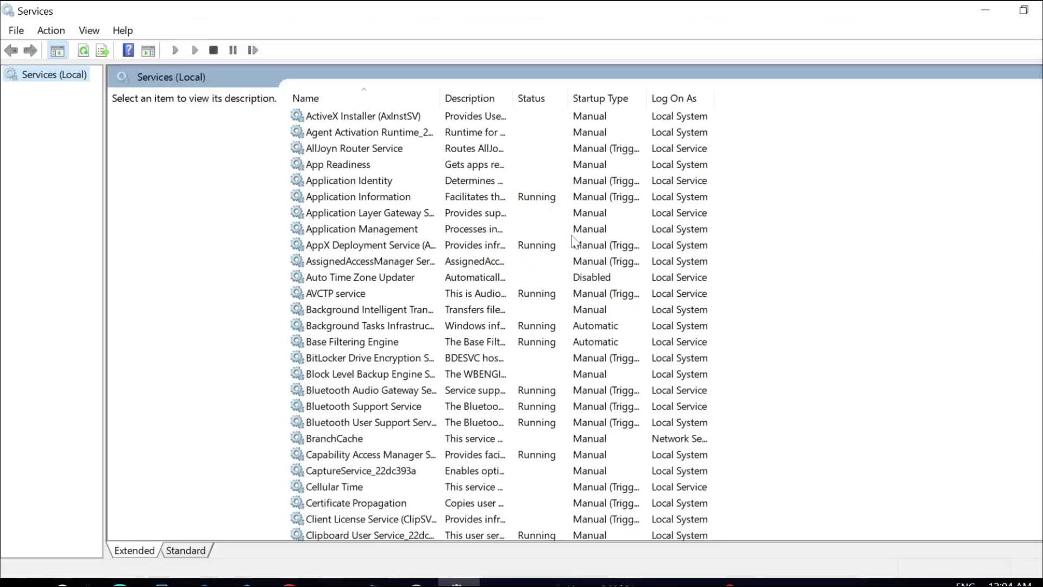
scroll(493, 220, "down", 5)
scroll(497, 229, "down", 5)
scroll(500, 230, "down", 10)
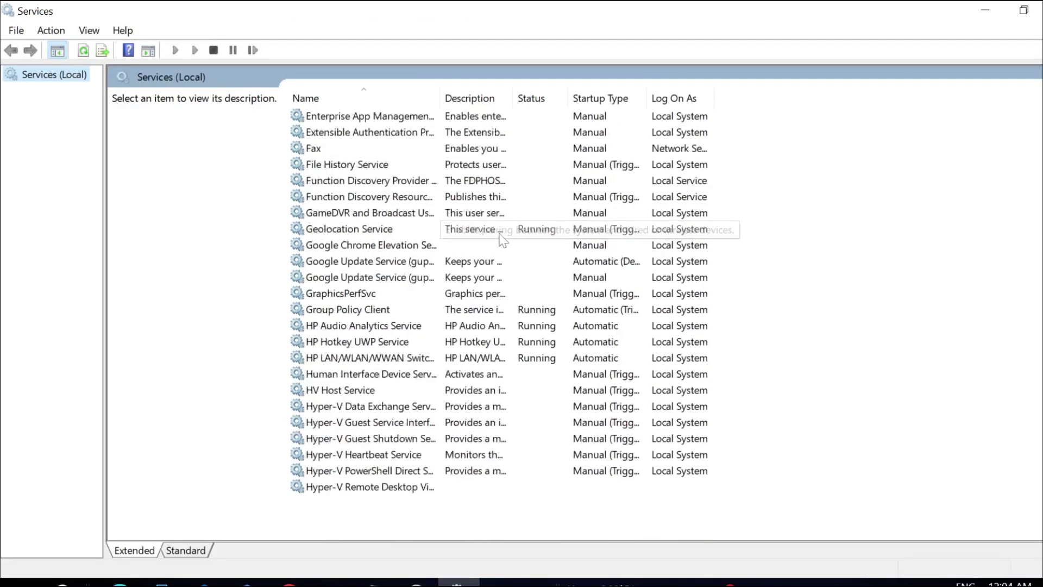
scroll(499, 230, "down", 10)
scroll(501, 245, "down", 10)
scroll(505, 286, "down", 10)
scroll(510, 319, "down", 1)
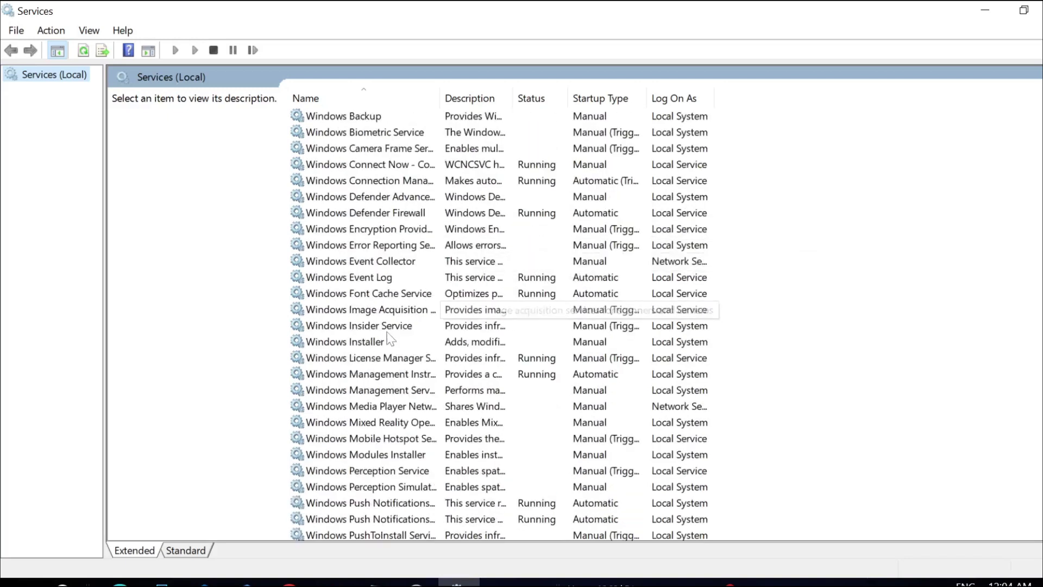
- Start the Windows Image Acquisition (WIA) service and open its Properties dialog
left_click(358, 310)
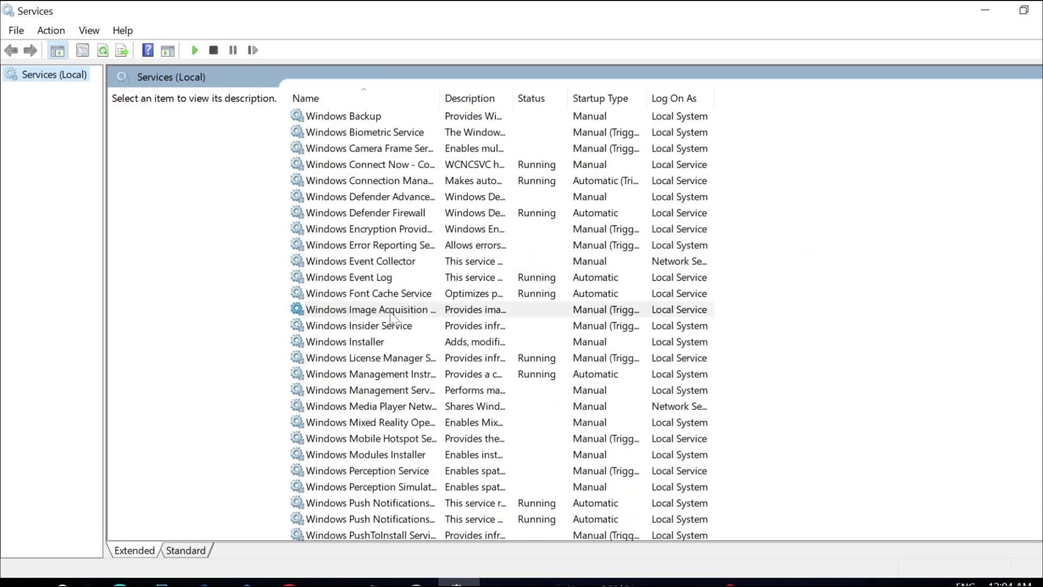
right_click(461, 310)
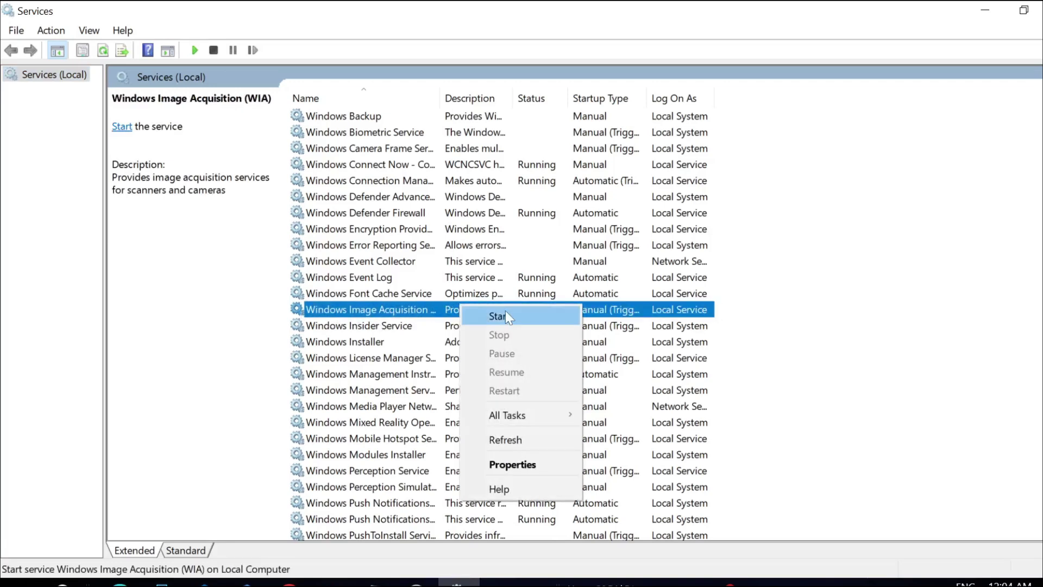
left_click(497, 317)
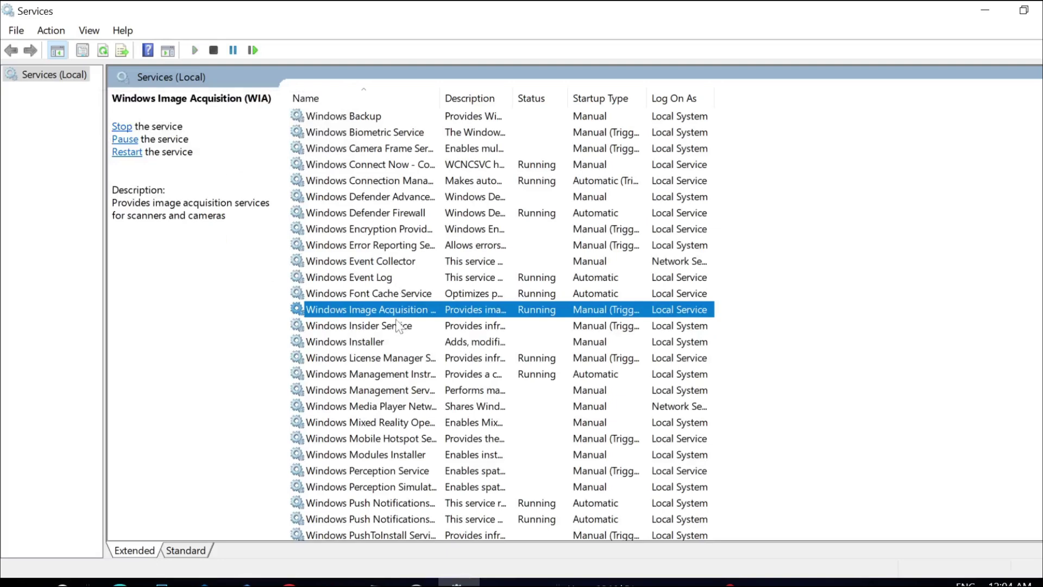
right_click(491, 308)
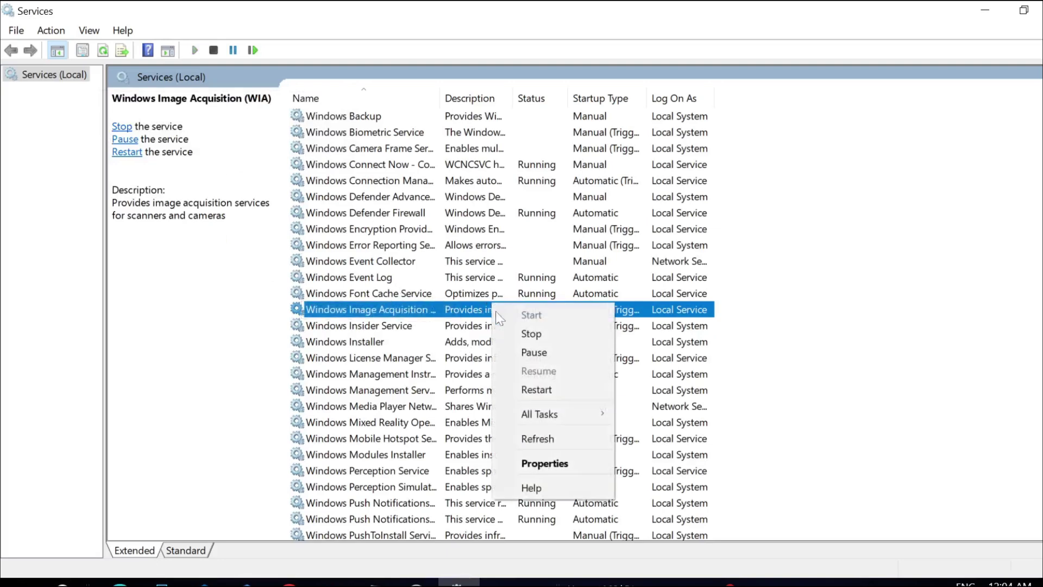
left_click(557, 465)
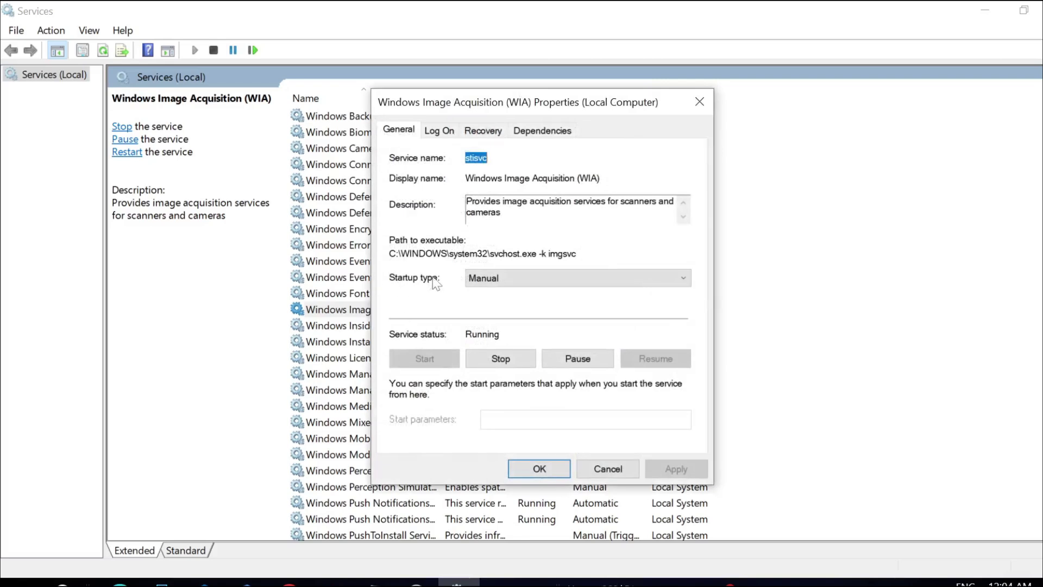
- Set WIA startup type to Automatic, apply and confirm, then show the desktop
left_click(538, 276)
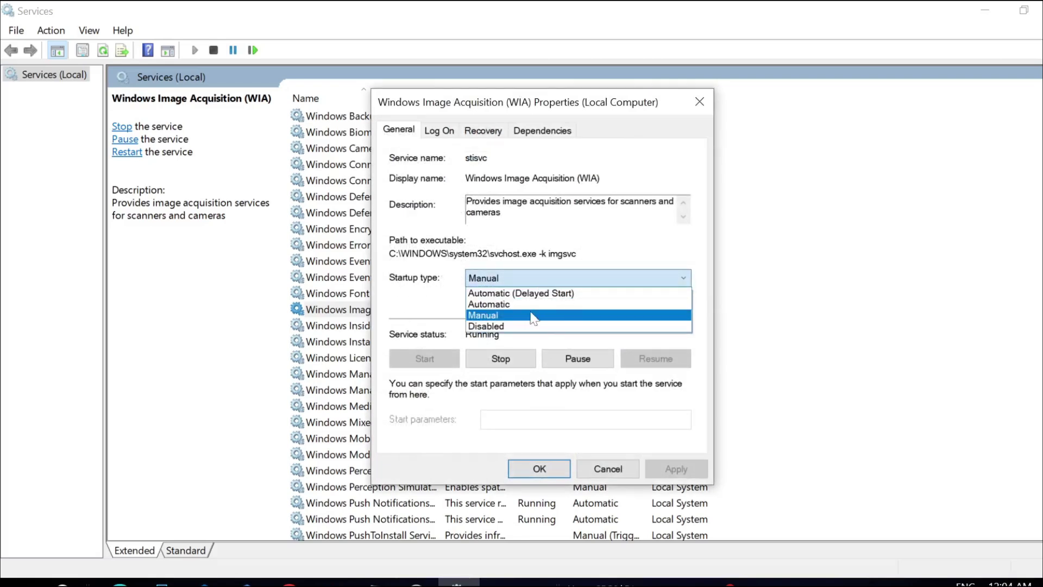
left_click(535, 305)
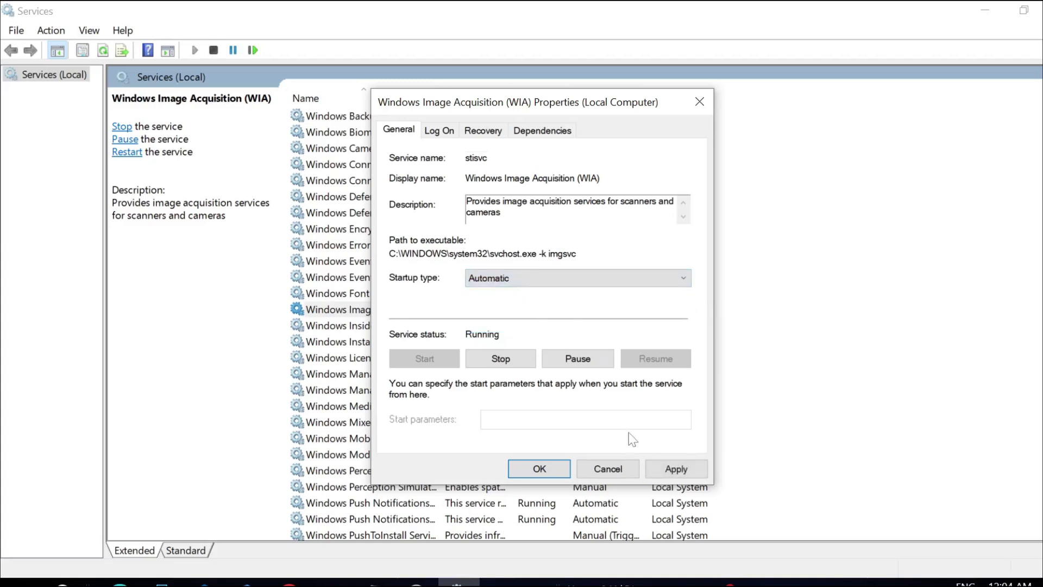
left_click(676, 468)
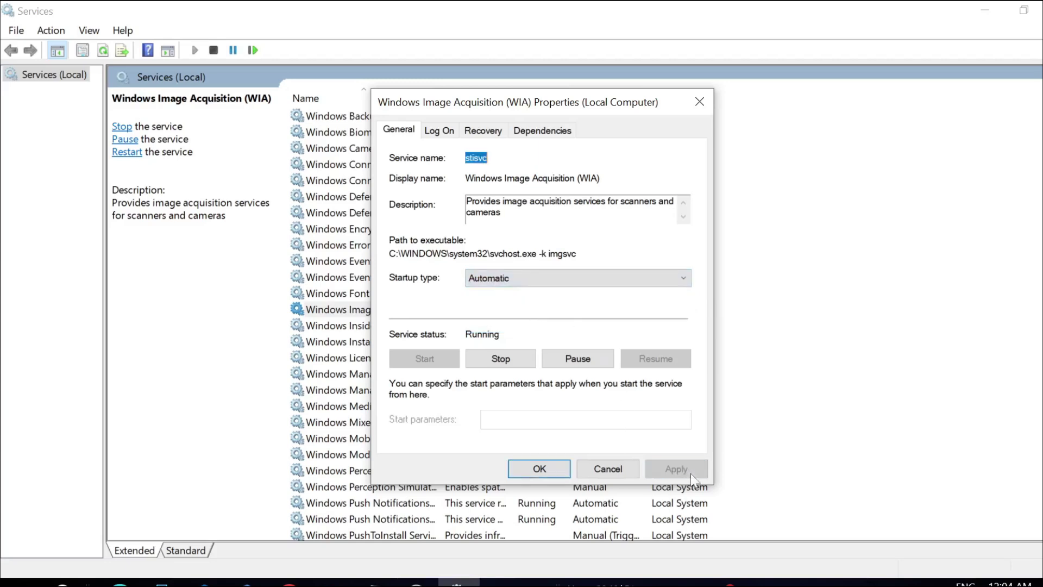
left_click(560, 472)
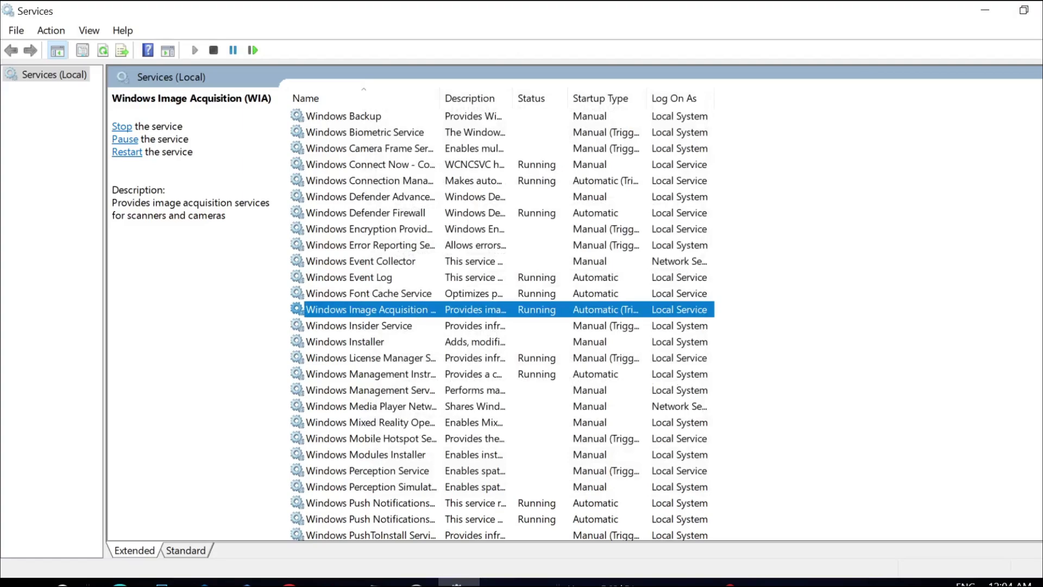
key("super+d")
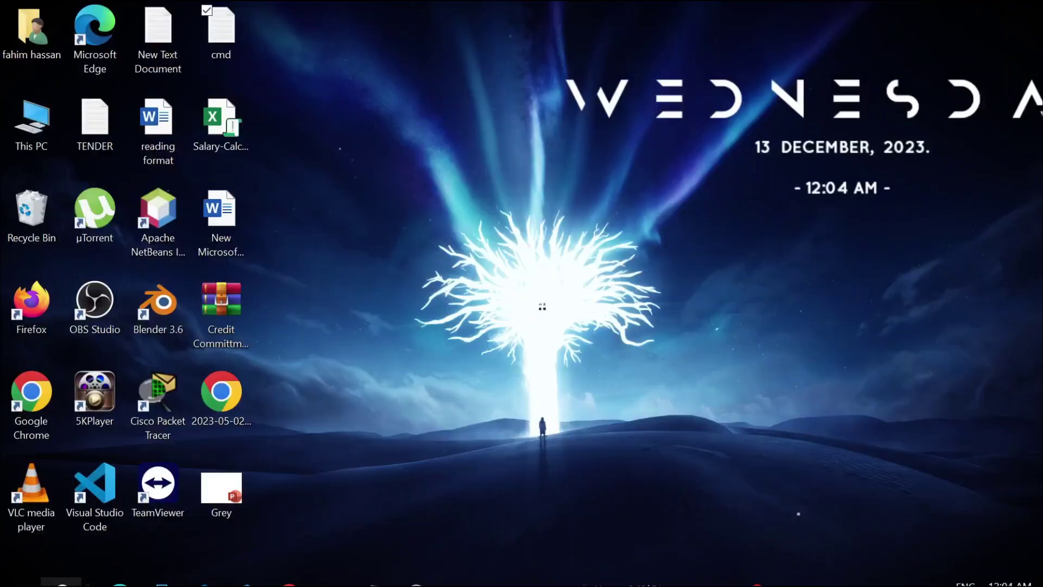
- Search for cmd and run Command Prompt as administrator
key("super+s")
type("cmd")
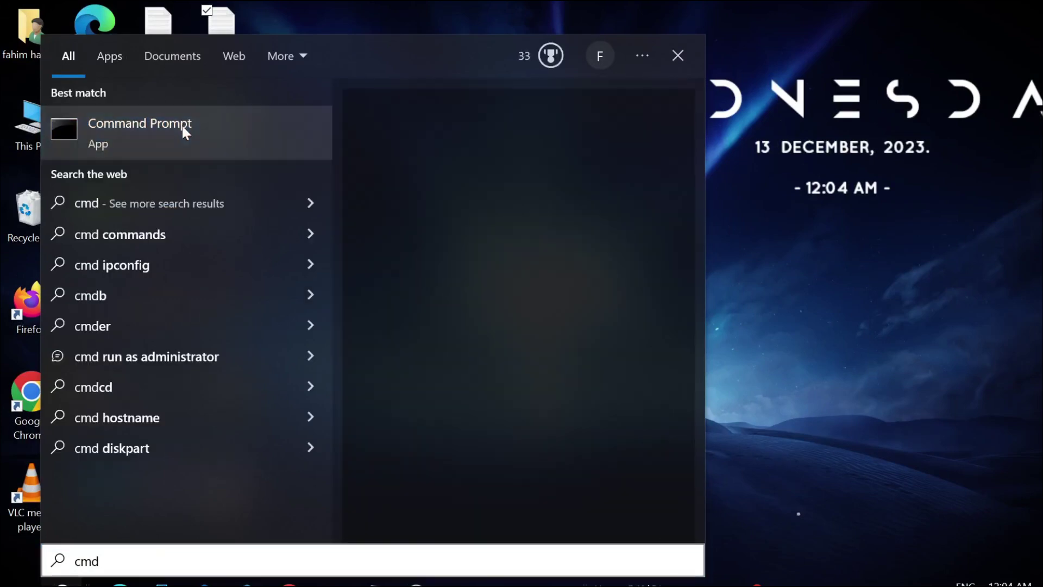
right_click(183, 124)
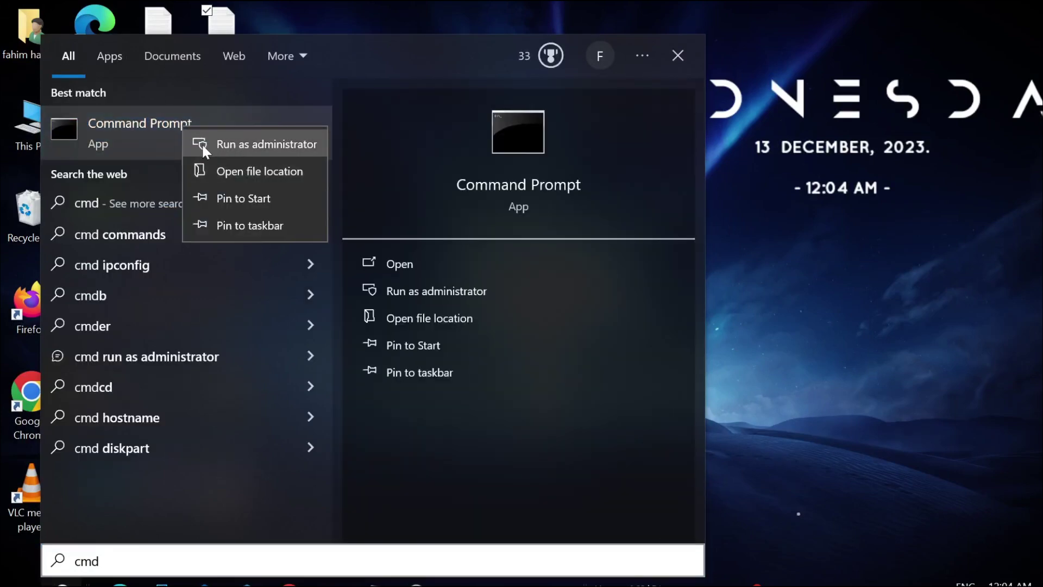
left_click(241, 143)
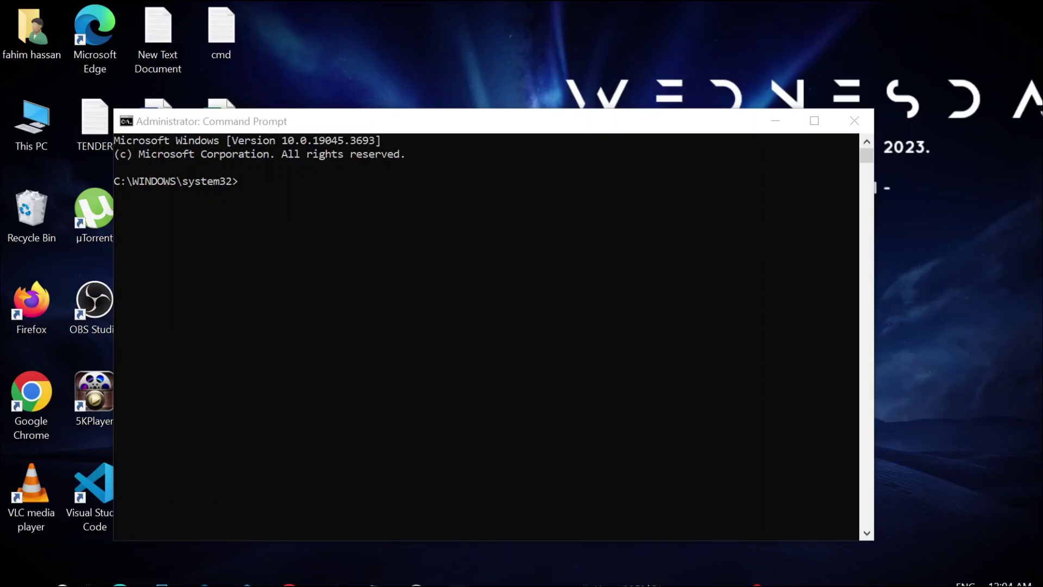
- Paste and run msdt.exe /id DeviceDiagnostic from the notes in Command Prompt
left_click(374, 581)
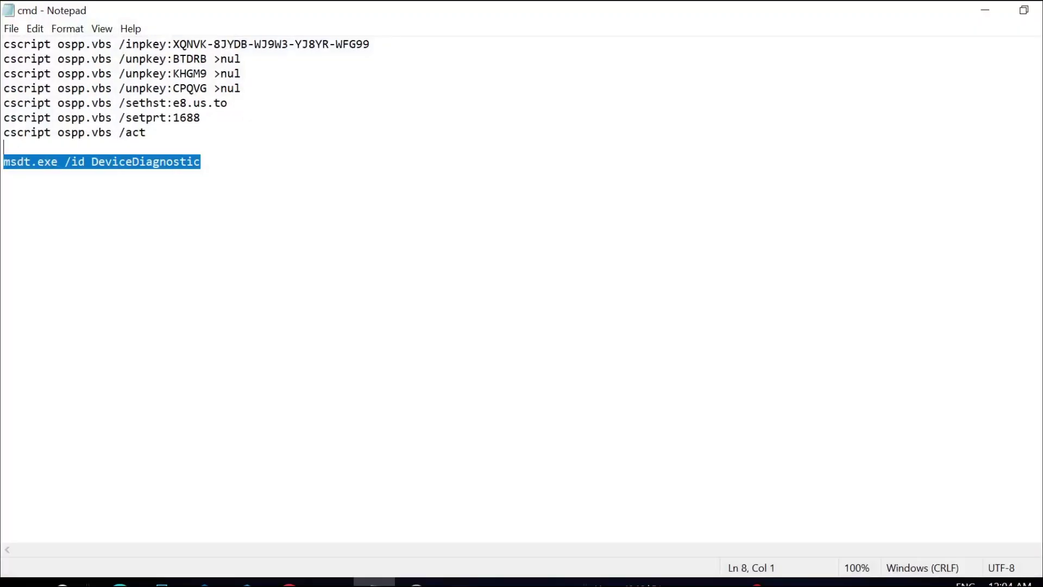
left_click(984, 10)
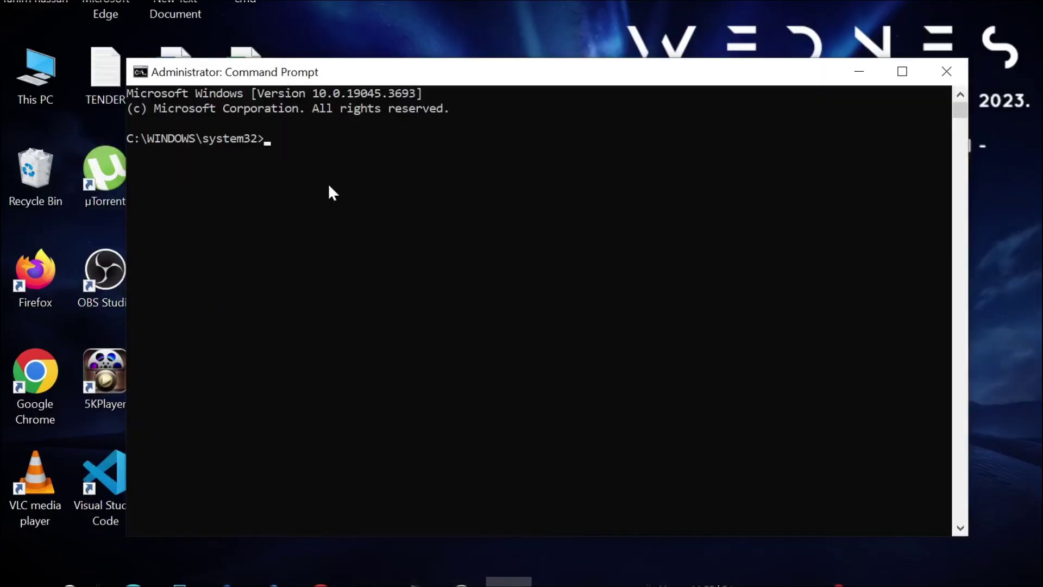
right_click(328, 184)
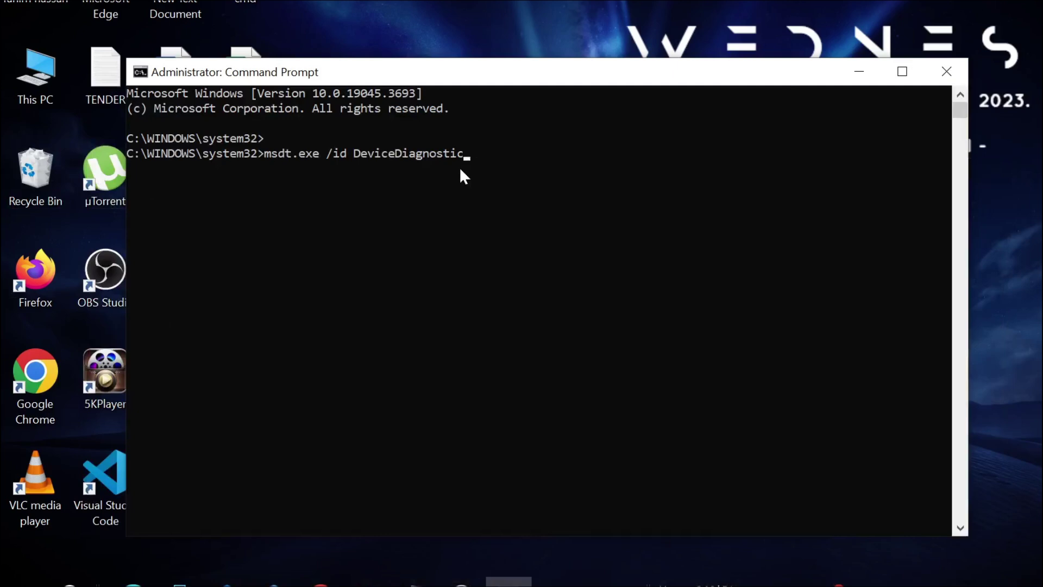
key("Return")
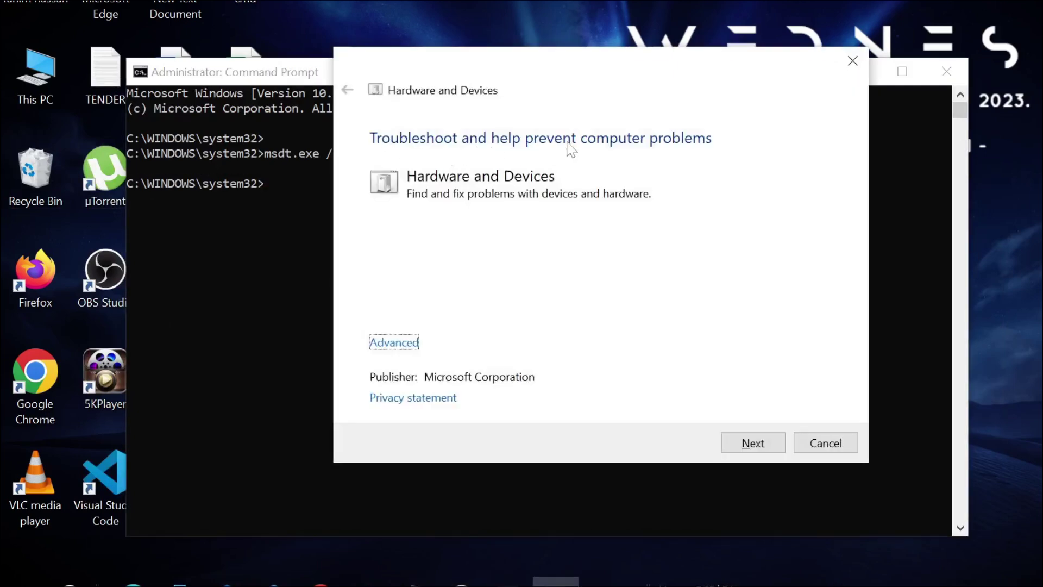
- Advance past the Hardware and Devices start page so detection begins
left_click(752, 442)
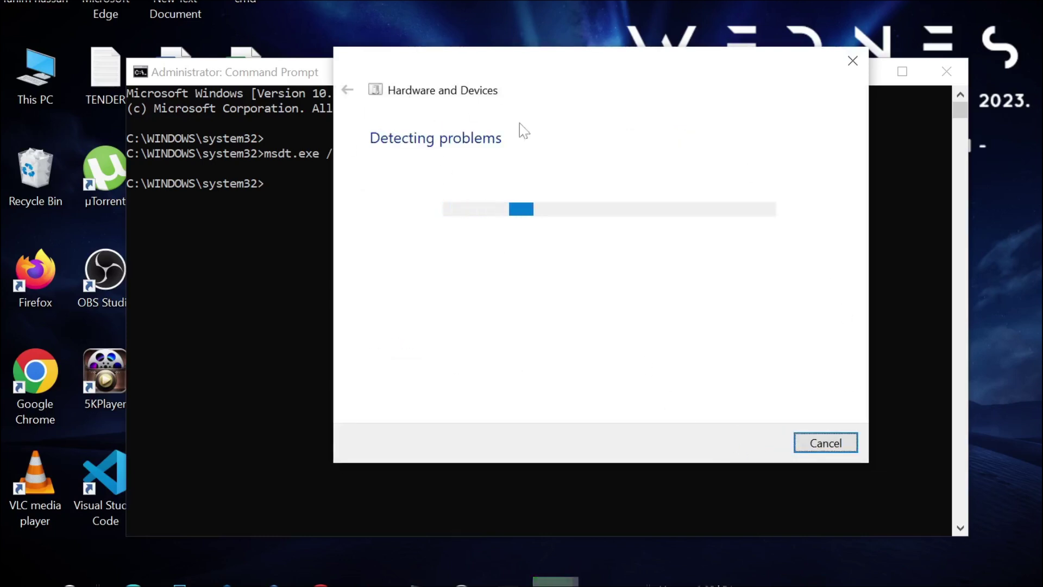